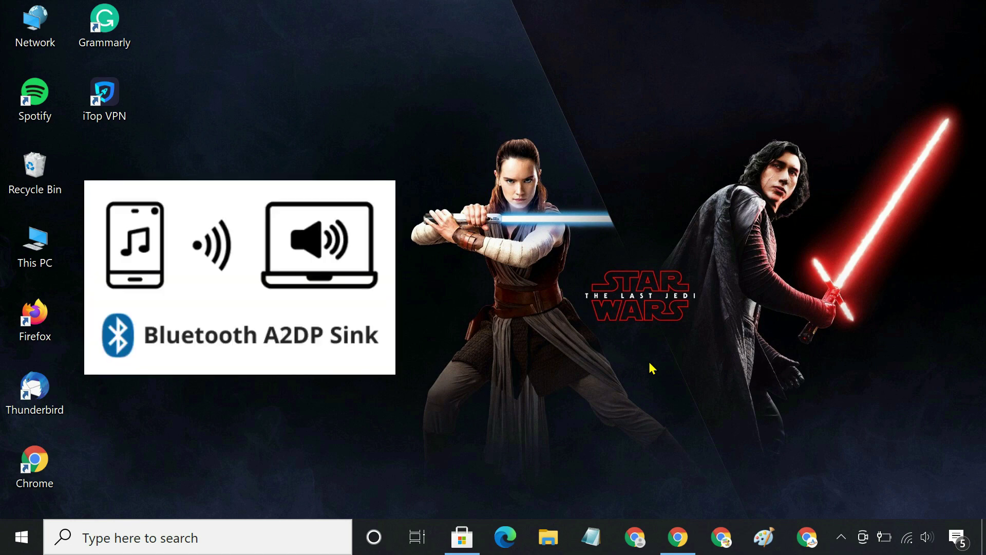
Step: Install Bluetooth Audio Receiver from its Microsoft Store page, then minimize the Store
{"action": "left_click", "coordinate": [457, 545]}
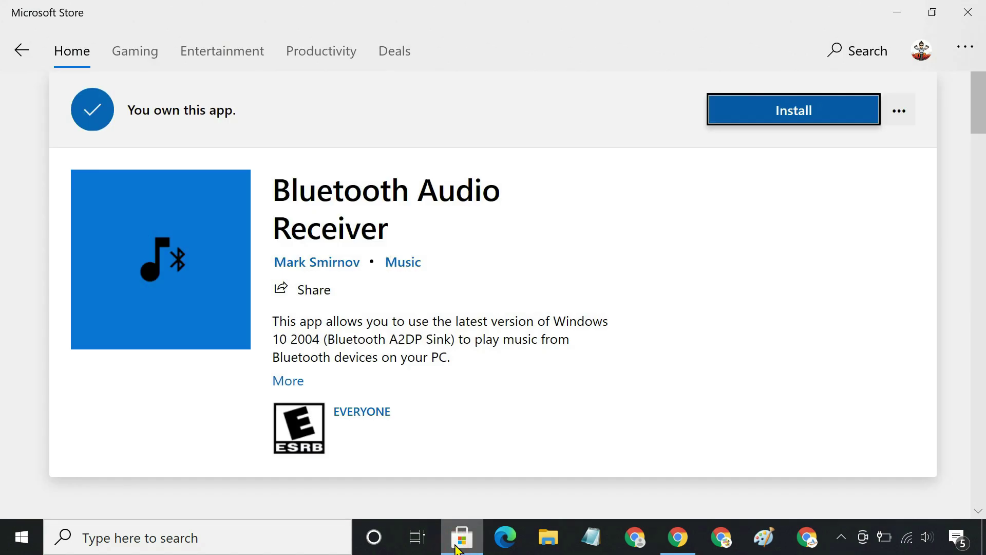
{"action": "left_click", "coordinate": [274, 186]}
{"action": "left_click", "coordinate": [780, 118]}
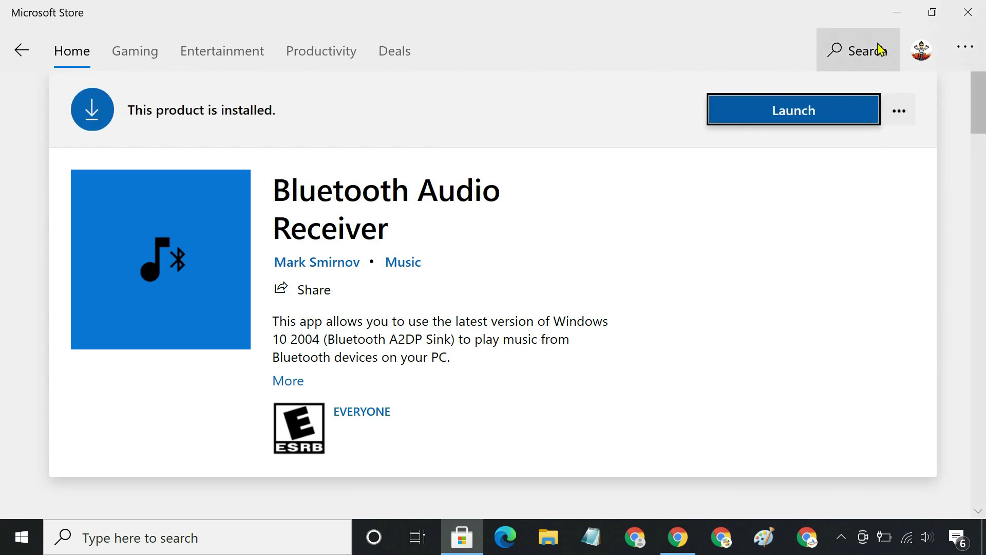
{"action": "left_click", "coordinate": [897, 11]}
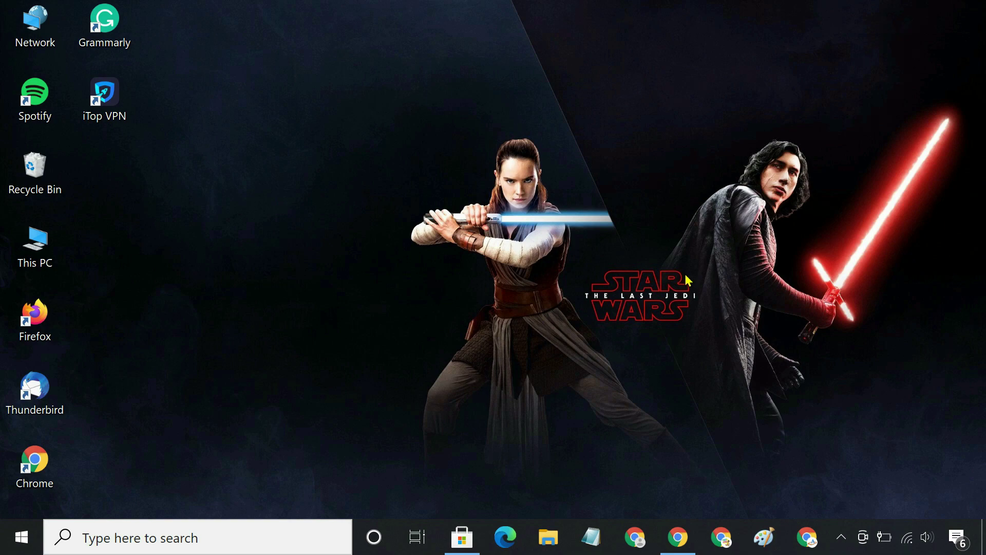
Step: Search 'bluetooth' to reach the Bluetooth & other devices settings
{"action": "left_click", "coordinate": [249, 535]}
{"action": "type", "text": "bluetoo"}
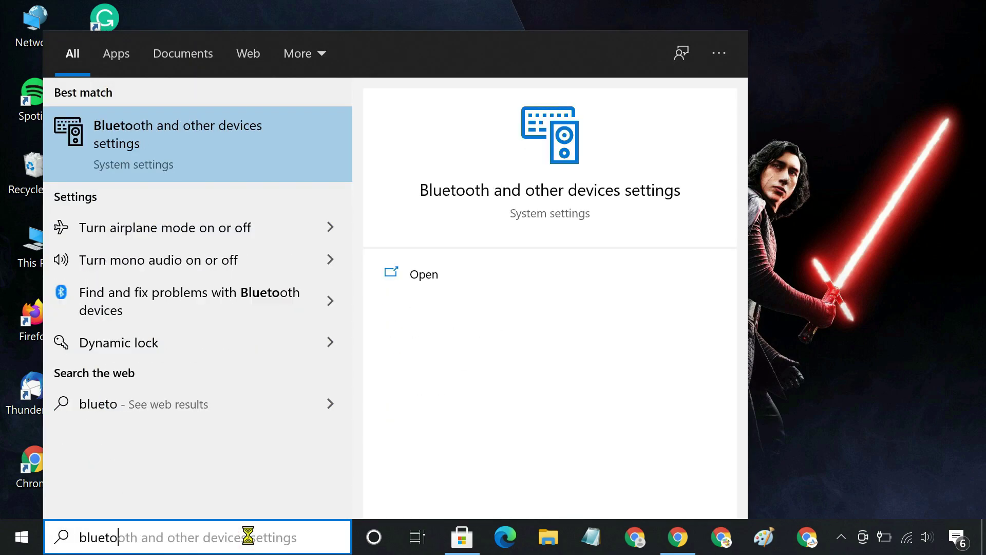
{"action": "left_click", "coordinate": [235, 146]}
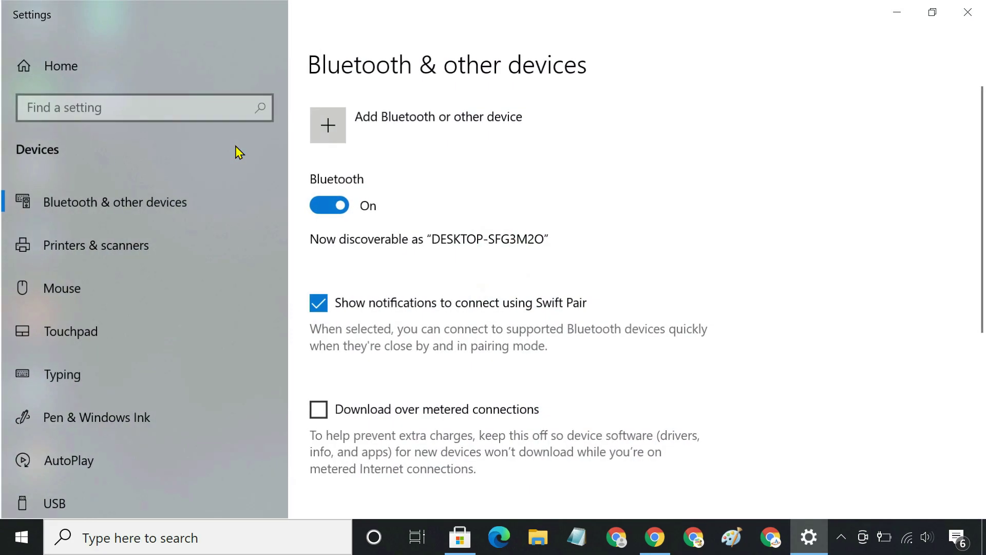
Step: Add the Redmi phone as a Bluetooth device, confirm the PIN, and close the dialogs
{"action": "left_click", "coordinate": [388, 146]}
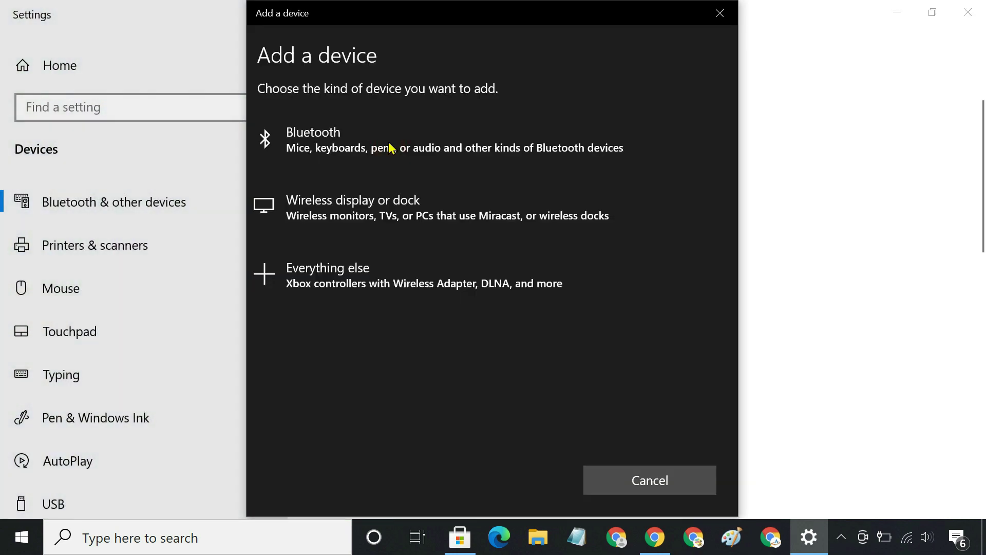
{"action": "left_click", "coordinate": [388, 147]}
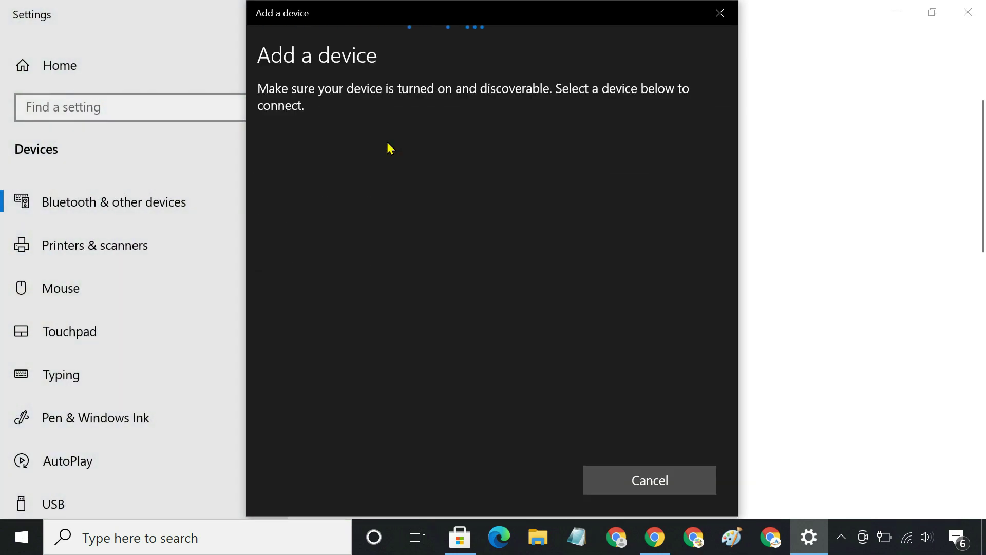
{"action": "left_click", "coordinate": [387, 146]}
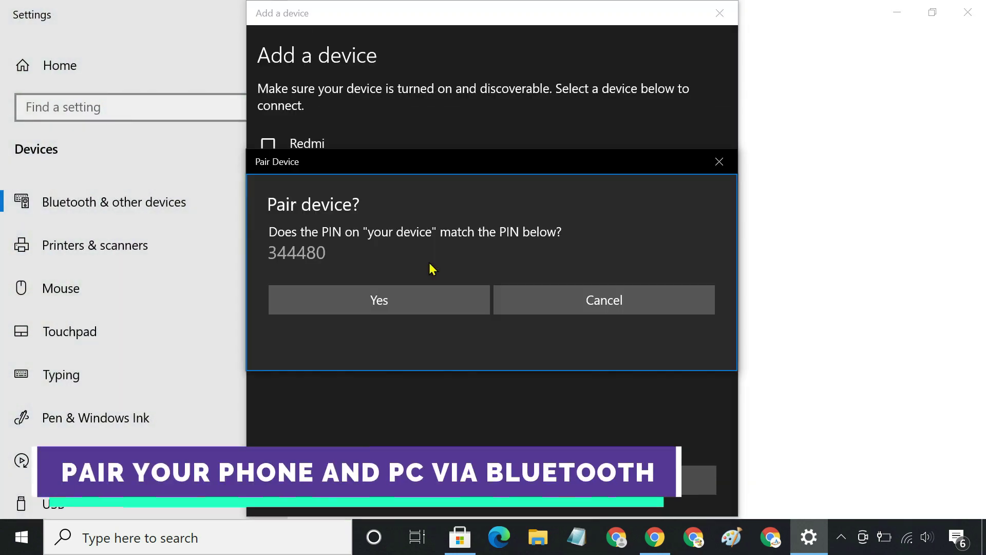
{"action": "left_click", "coordinate": [417, 294]}
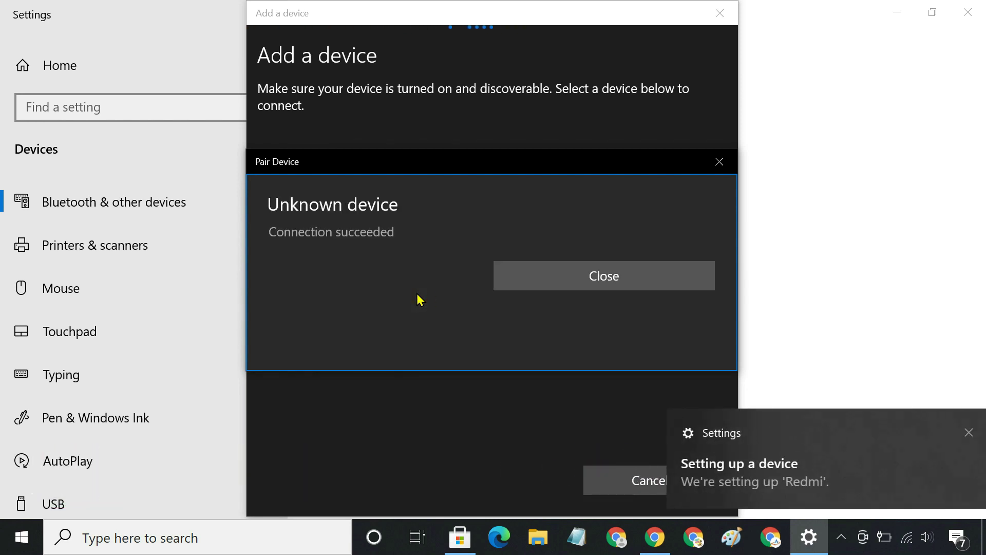
{"action": "left_click", "coordinate": [614, 268]}
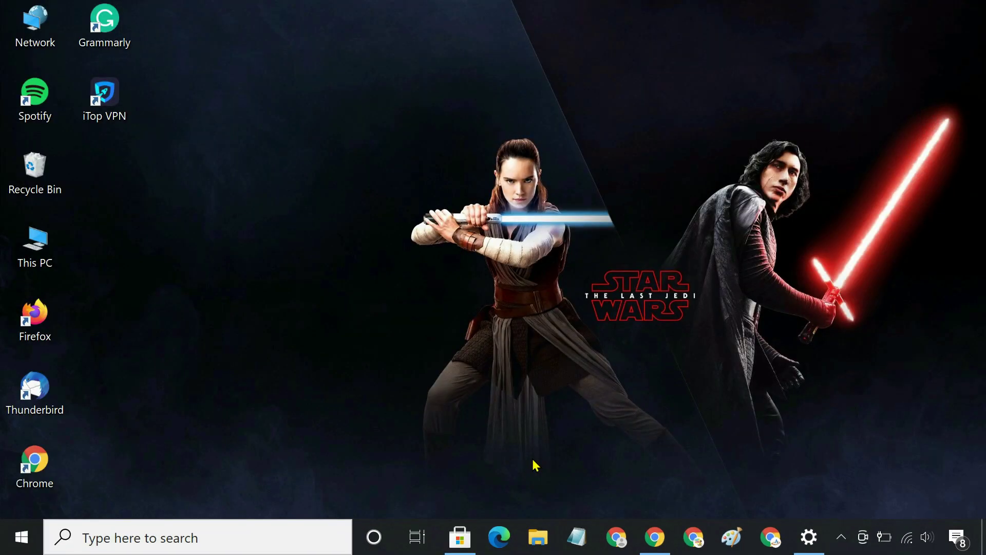
Step: Launch Bluetooth Audio Receiver from the Store and minimize the Store window
{"action": "left_click", "coordinate": [460, 537]}
{"action": "left_click", "coordinate": [772, 116]}
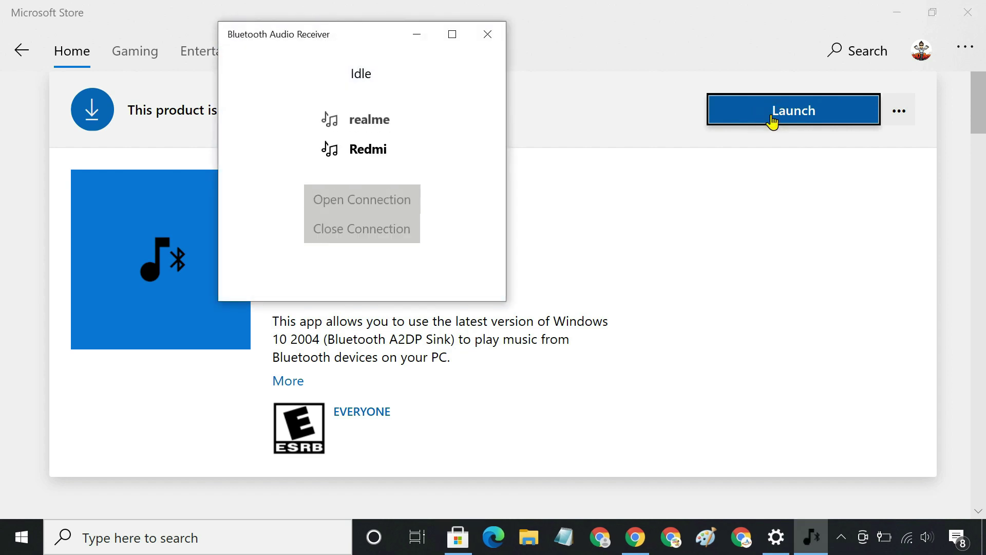
{"action": "left_click", "coordinate": [899, 15]}
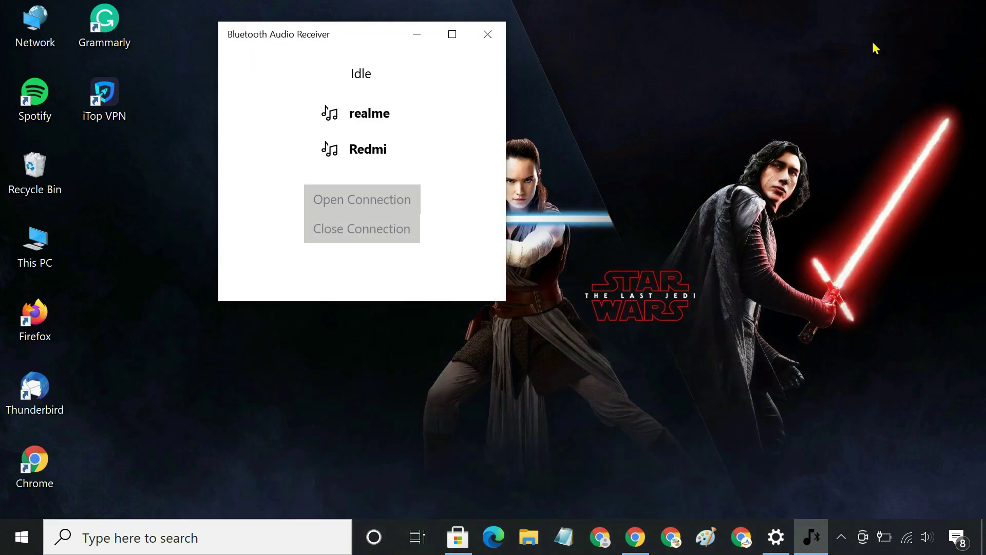
Step: Connect the Redmi phone's audio, later disconnect it, and close the receiver
{"action": "left_click", "coordinate": [360, 156]}
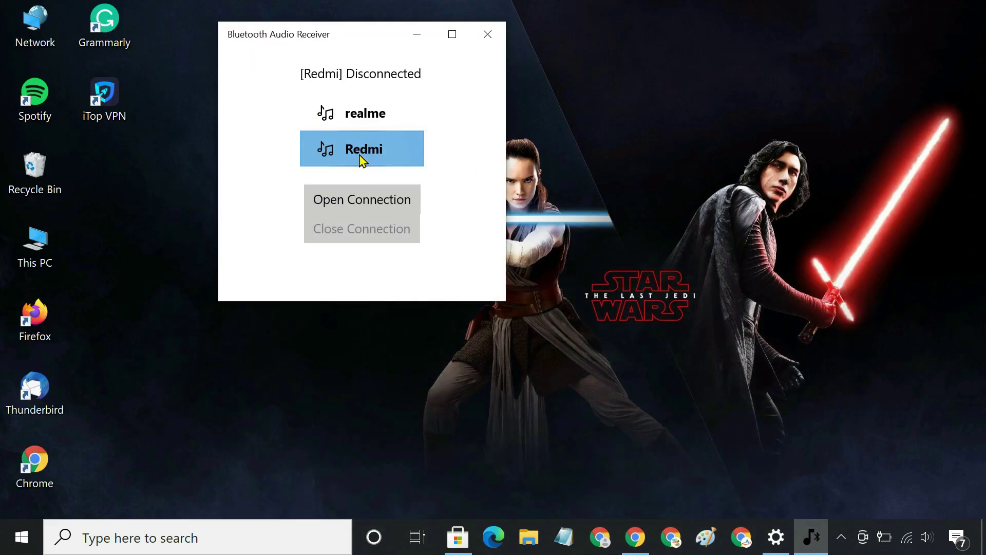
{"action": "left_click", "coordinate": [362, 205]}
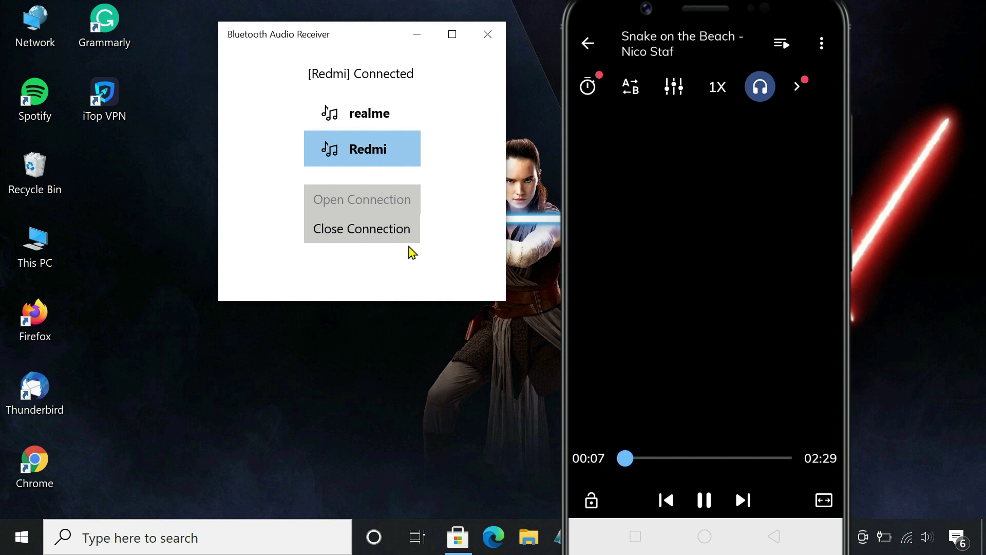
{"action": "left_click", "coordinate": [380, 240]}
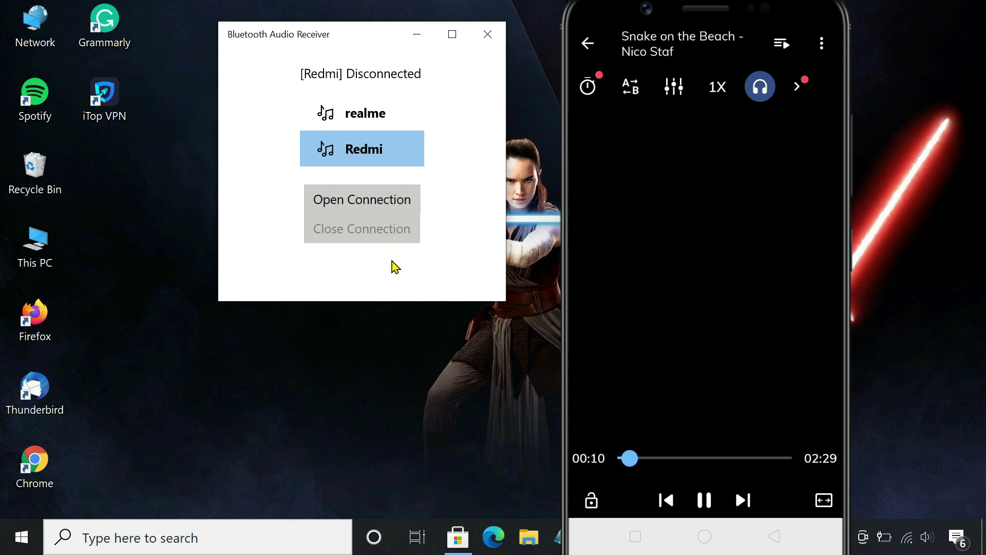
{"action": "left_click", "coordinate": [487, 33]}
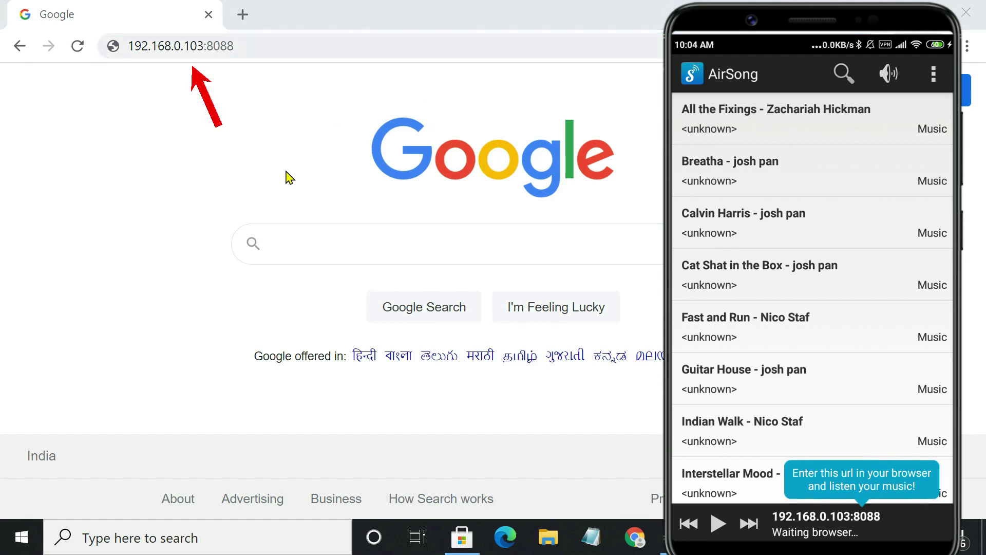
Step: Load 192.168.0.103:8088 in Chrome, play Indian Walk - Nico Staf, then pause it
{"action": "left_click", "coordinate": [301, 43]}
{"action": "key", "text": "Return"}
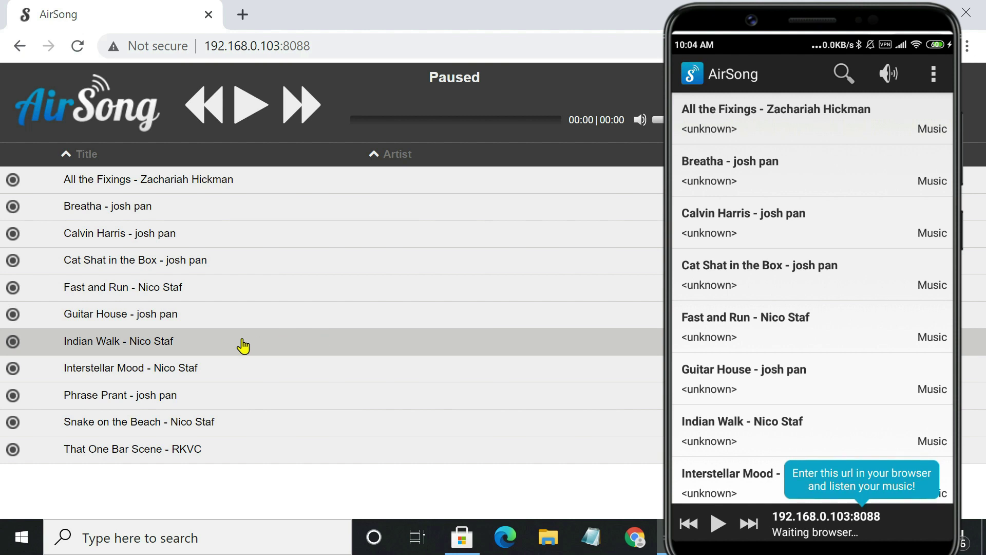
{"action": "left_click", "coordinate": [136, 341]}
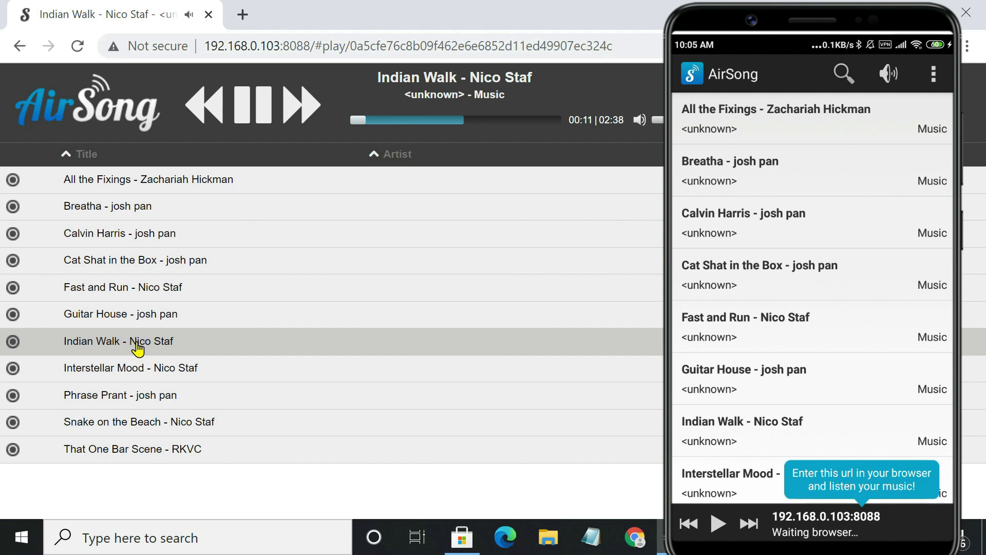
{"action": "left_click", "coordinate": [255, 105]}
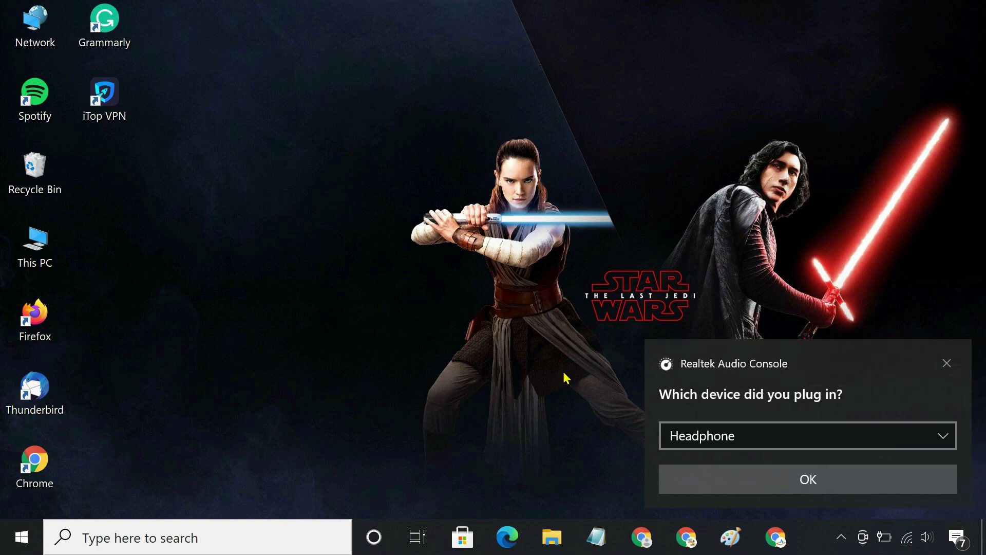
Step: Identify the plugged-in jack as Mic In in the Realtek prompt and confirm
{"action": "left_click", "coordinate": [761, 438]}
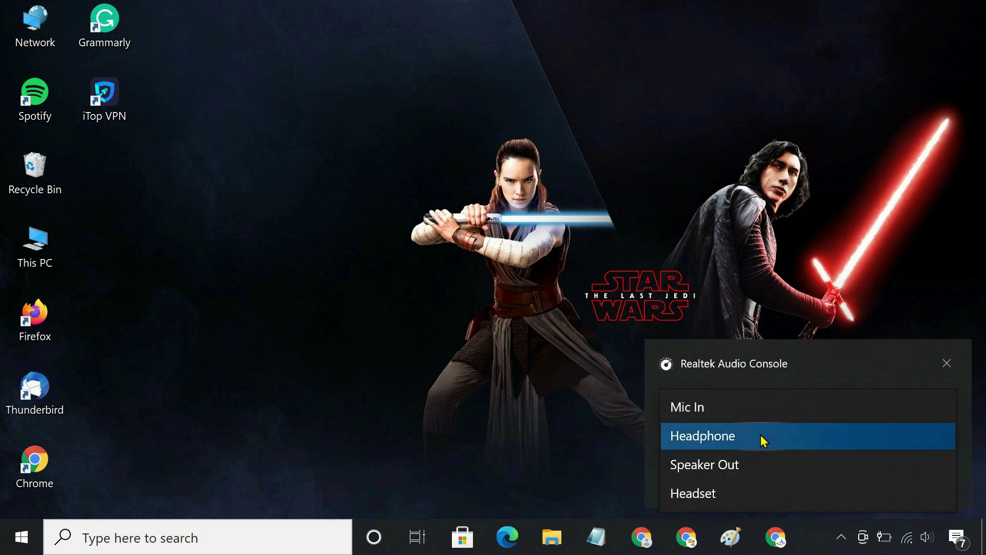
{"action": "left_click", "coordinate": [712, 410]}
{"action": "left_click", "coordinate": [808, 482]}
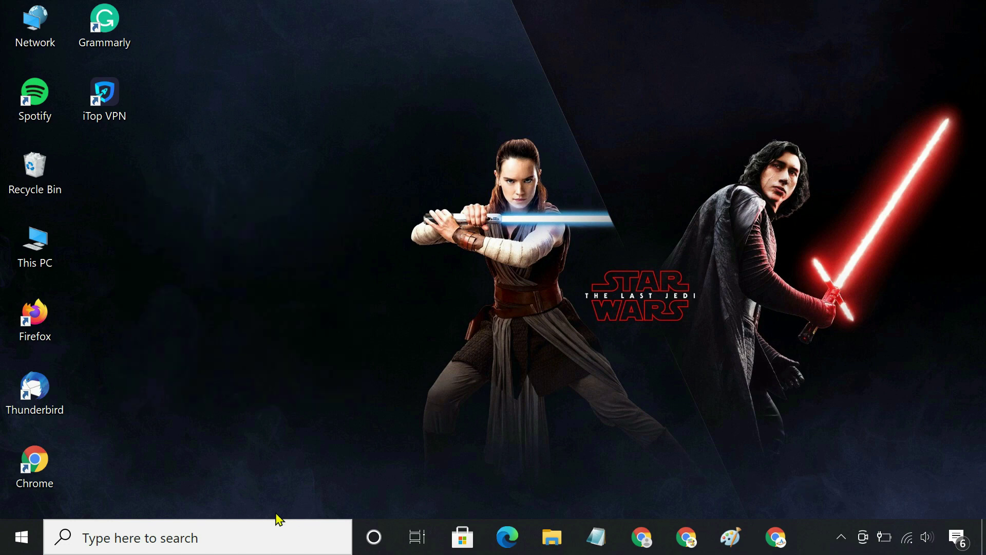
Step: Open the Sound Control Panel from System > Sound in Windows Settings
{"action": "left_click", "coordinate": [26, 543]}
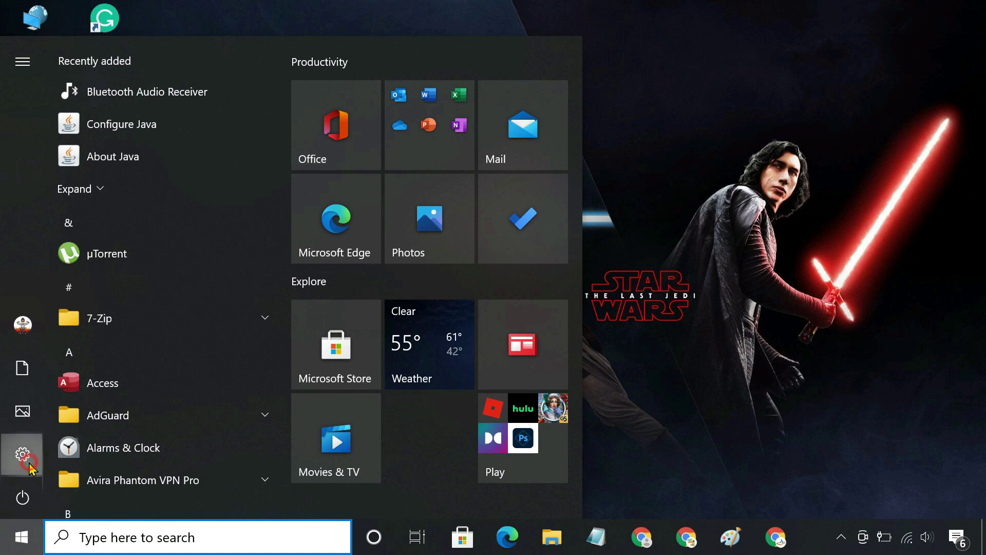
{"action": "left_click", "coordinate": [22, 469]}
{"action": "left_click", "coordinate": [143, 324]}
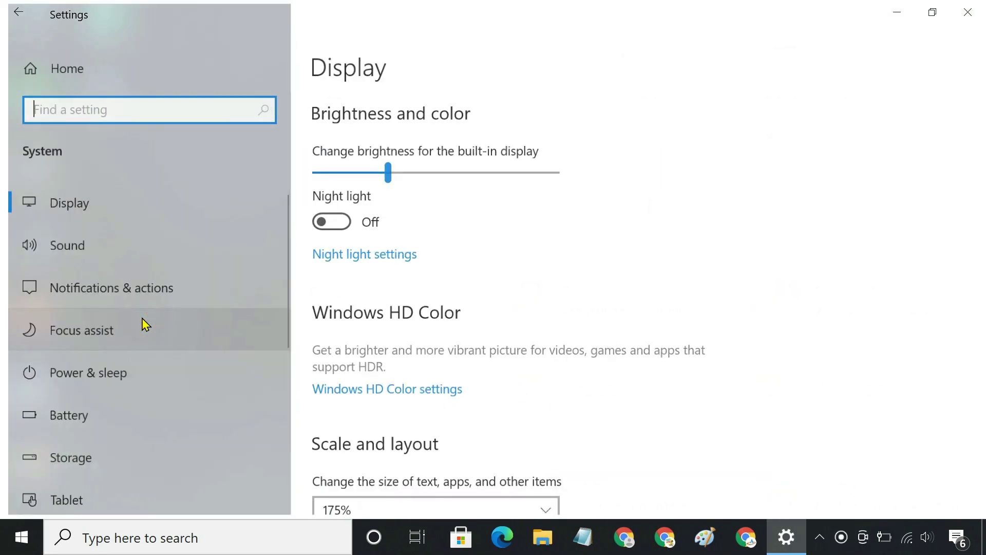
{"action": "left_click", "coordinate": [127, 256]}
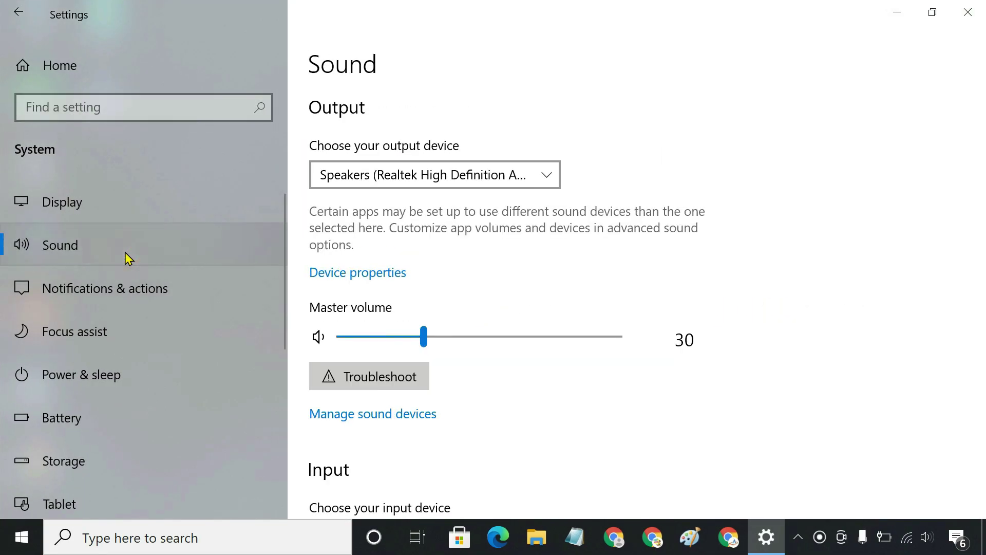
{"action": "scroll", "coordinate": [589, 402], "scroll_direction": "down", "scroll_amount": 3}
{"action": "scroll", "coordinate": [588, 402], "scroll_direction": "down", "scroll_amount": 10}
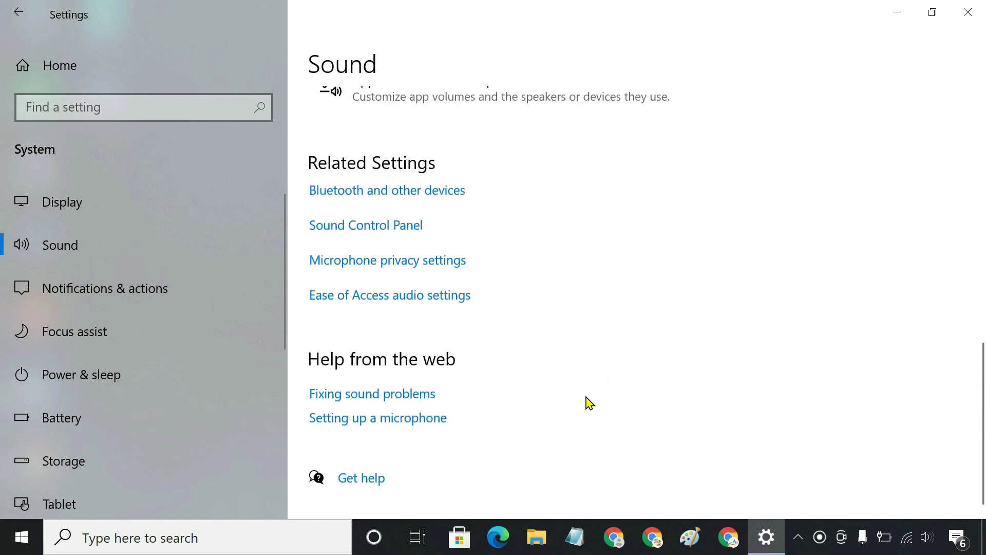
{"action": "left_click", "coordinate": [394, 230]}
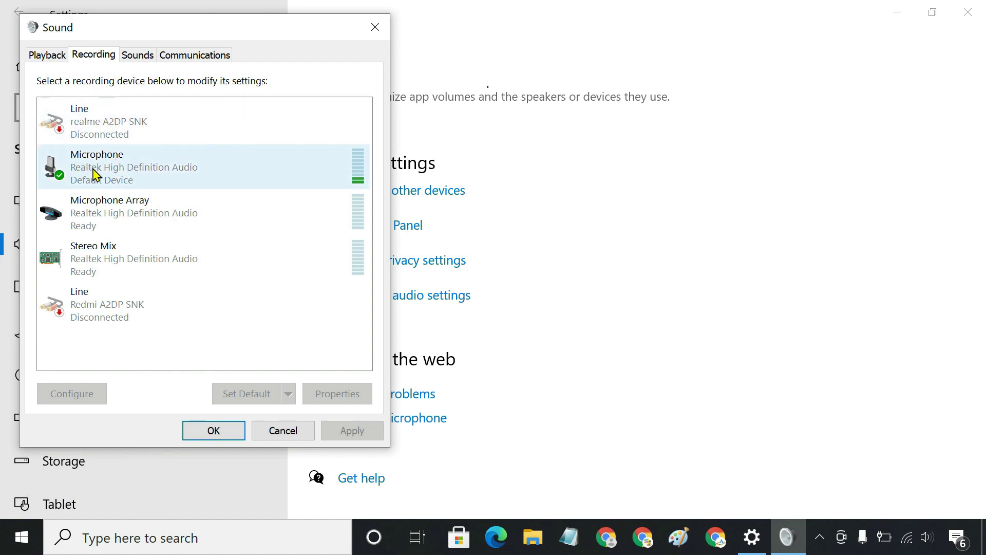
Step: Turn on Listen to this device in the Microphone recording device's properties
{"action": "left_click", "coordinate": [135, 174]}
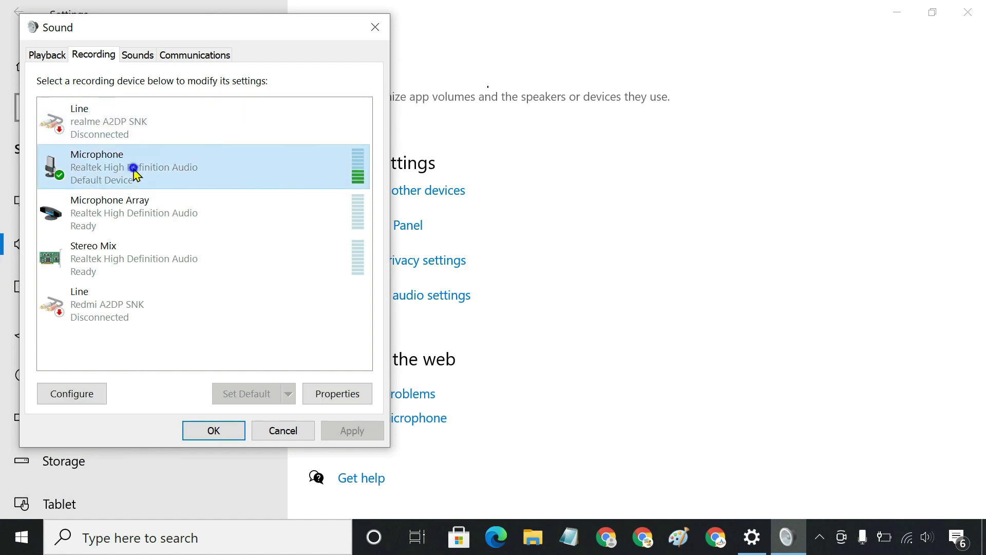
{"action": "right_click", "coordinate": [135, 175]}
{"action": "left_click", "coordinate": [188, 247]}
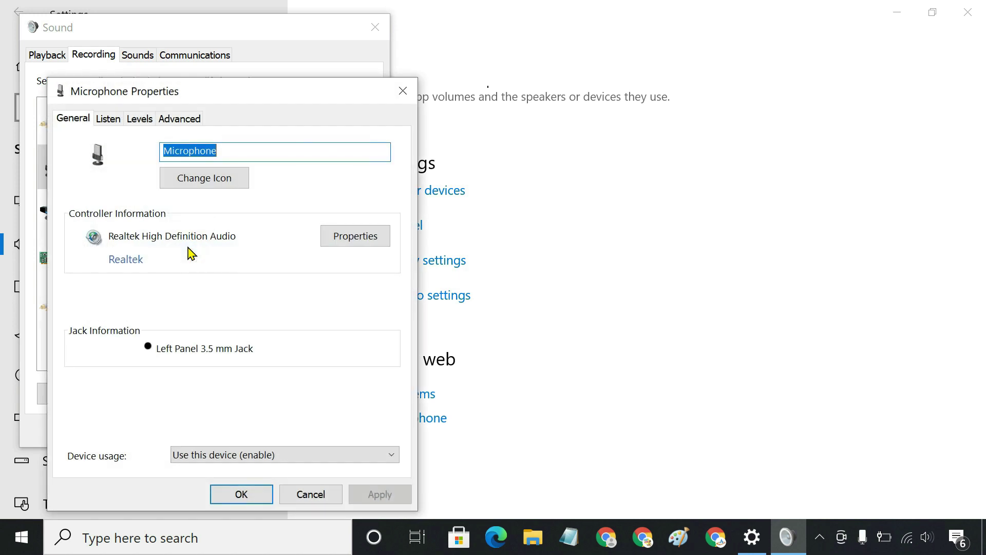
{"action": "left_click", "coordinate": [117, 123]}
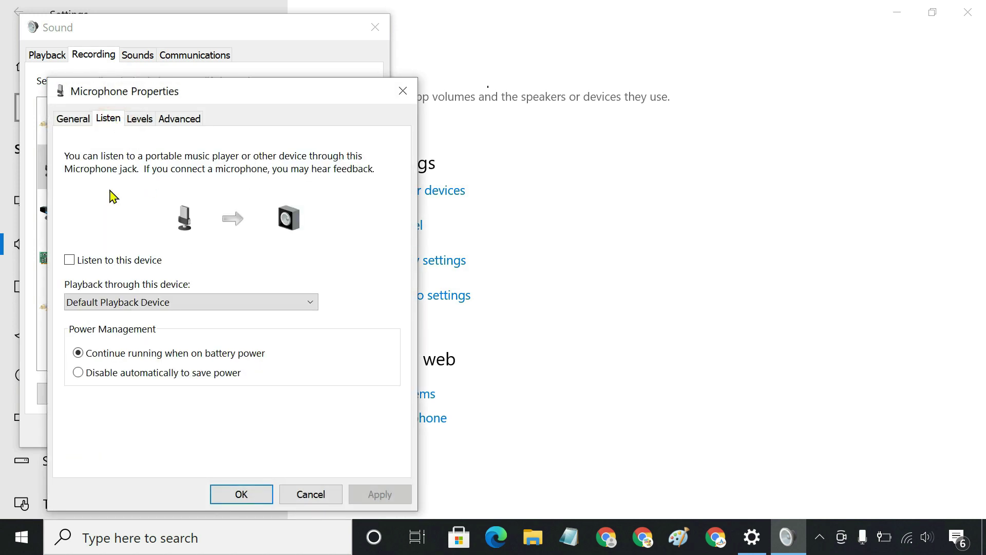
{"action": "left_click", "coordinate": [70, 261]}
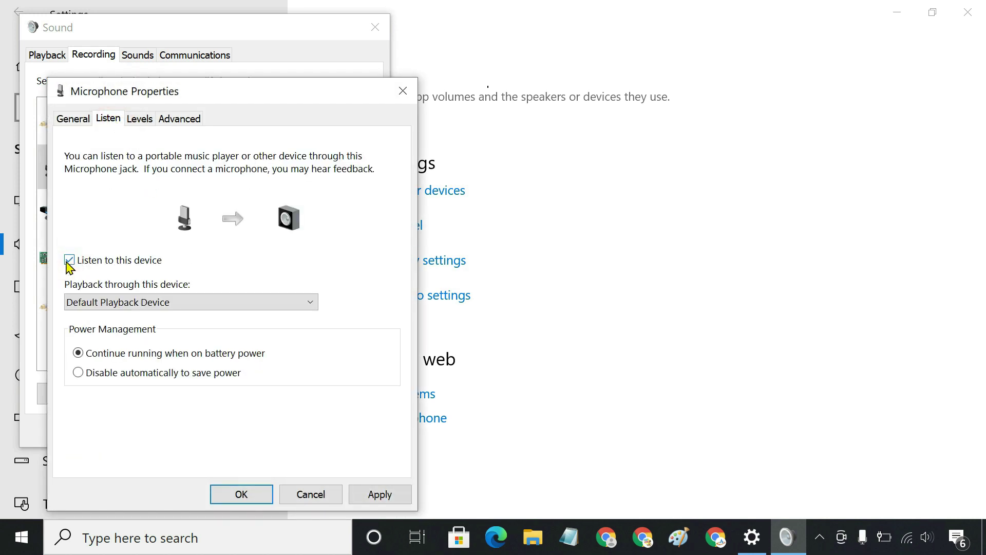